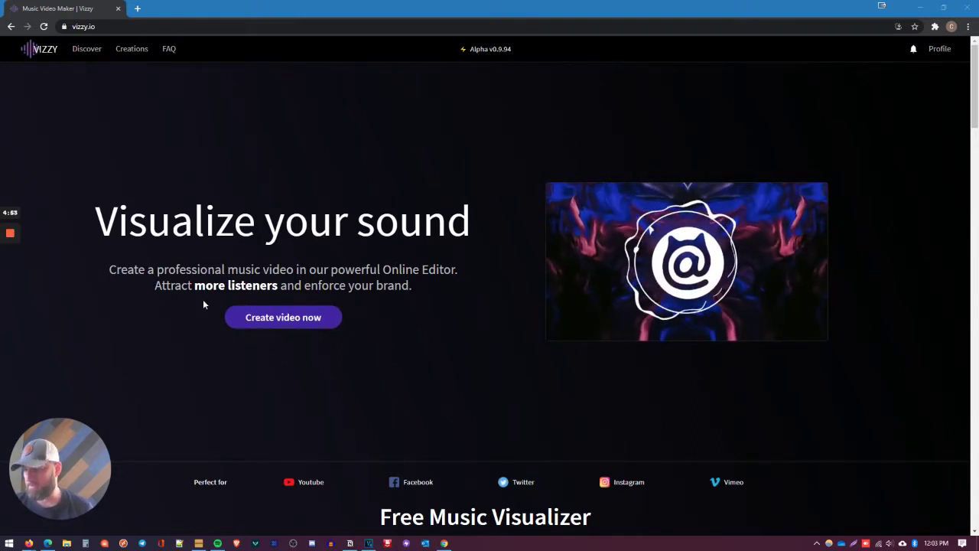
Launch the Vizzy.io online editor from the home page's 'Create video now' button.
click(294, 327)
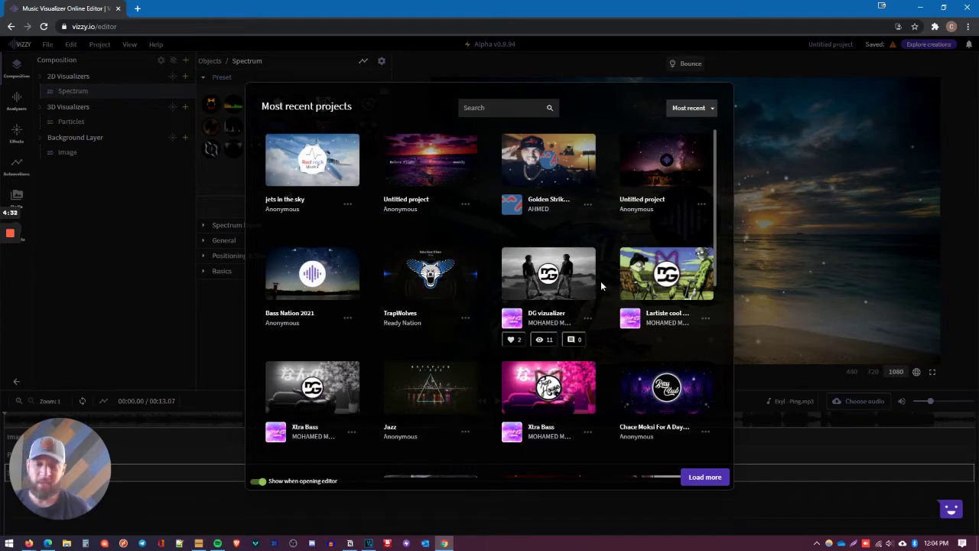
Sort the community gallery by Most popular, browse the cards, and open AllGarageMusic.
click(711, 114)
click(692, 124)
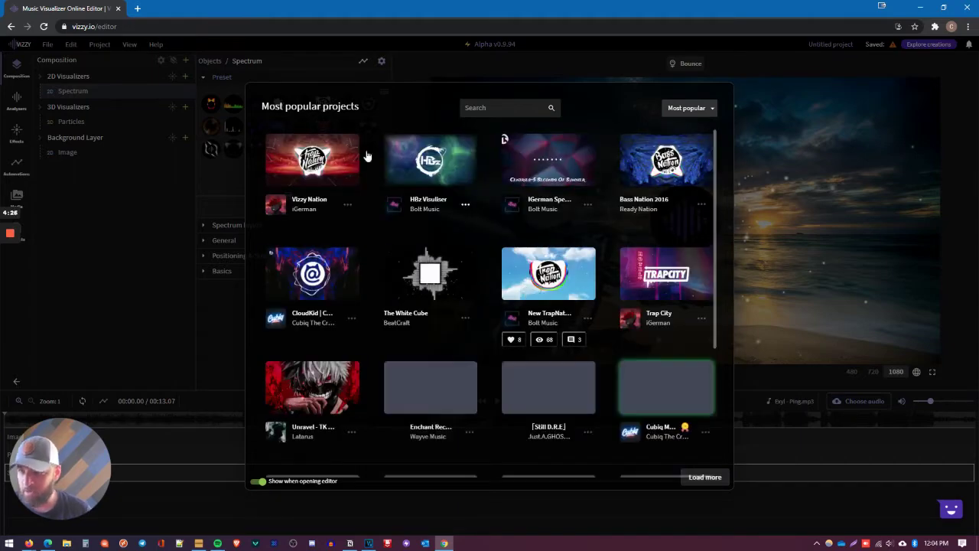
scroll(433, 194, down, 1)
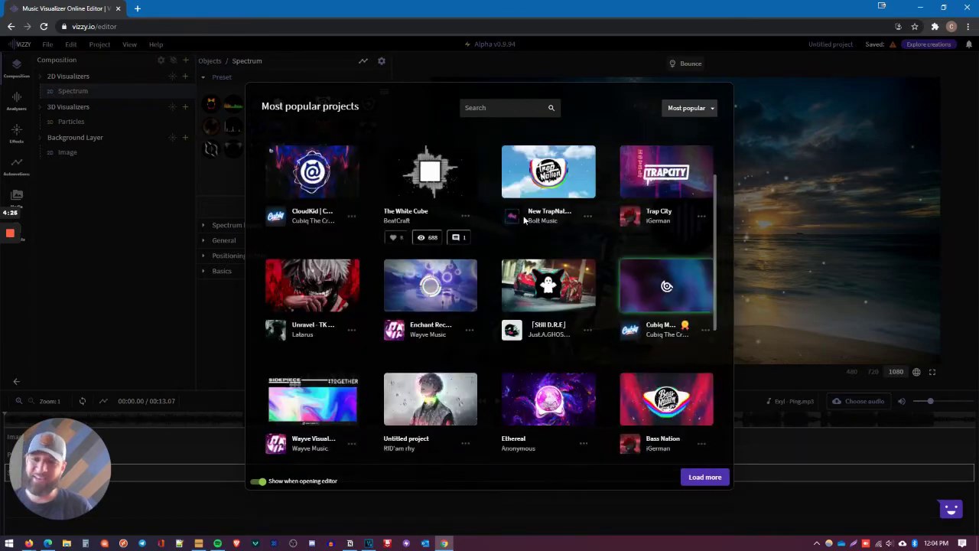
scroll(528, 221, down, 1)
scroll(531, 222, down, 2)
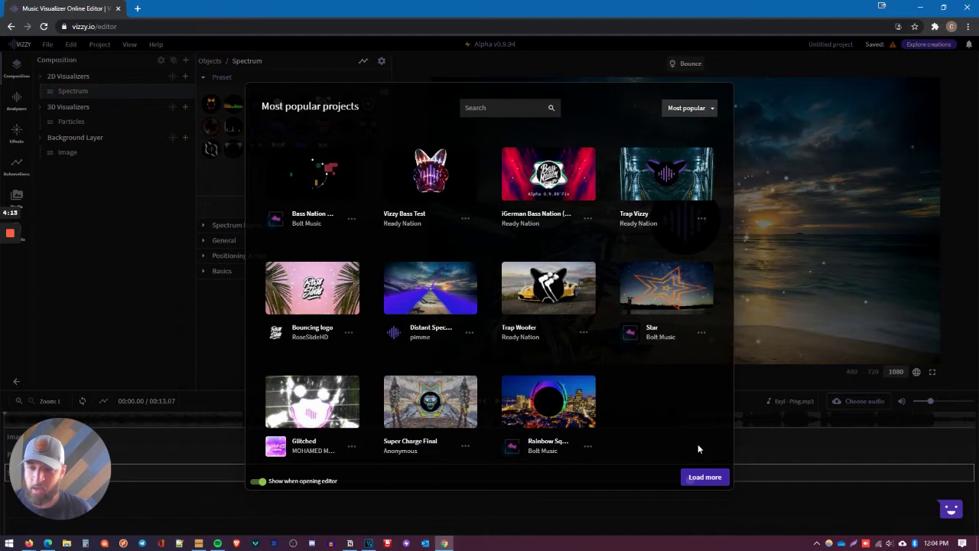
scroll(551, 360, down, 3)
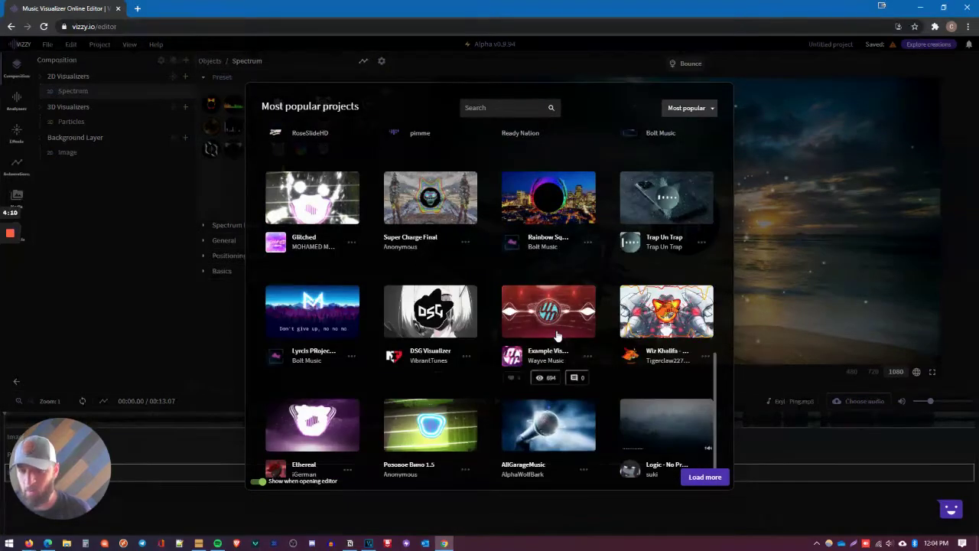
click(537, 408)
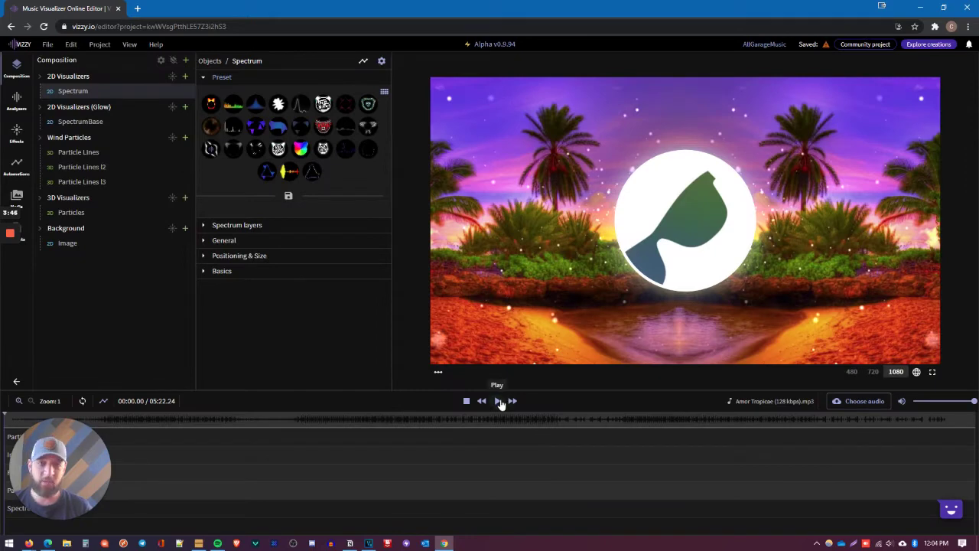
Play the AllGarageMusic preview and skip ahead to about 2:22.
key(space)
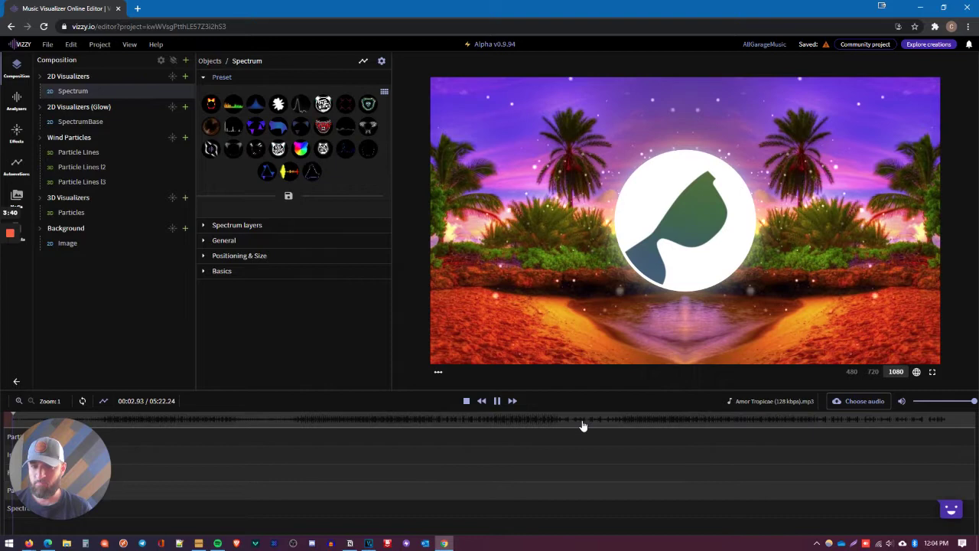
click(428, 427)
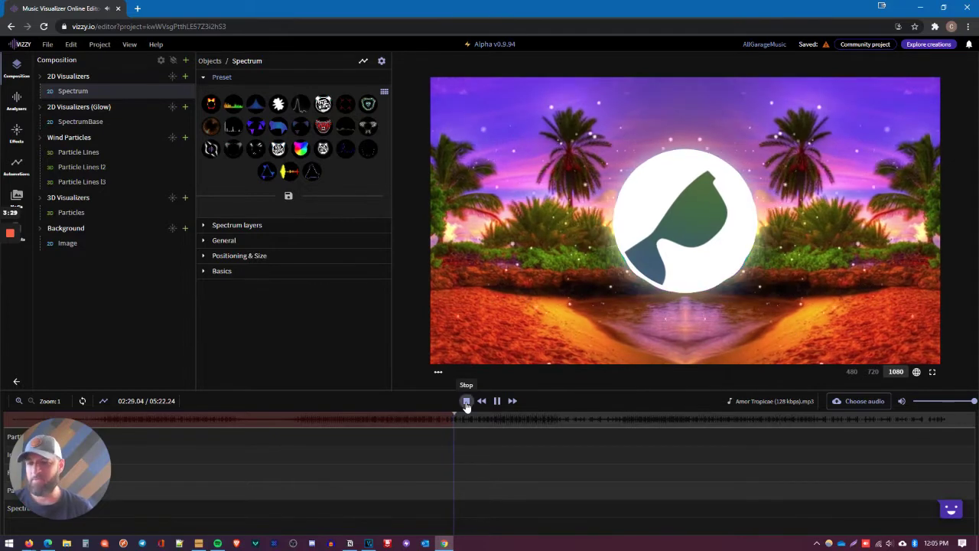
Stop playback and choose Load project for the saved 'slow and hard' project.
click(467, 402)
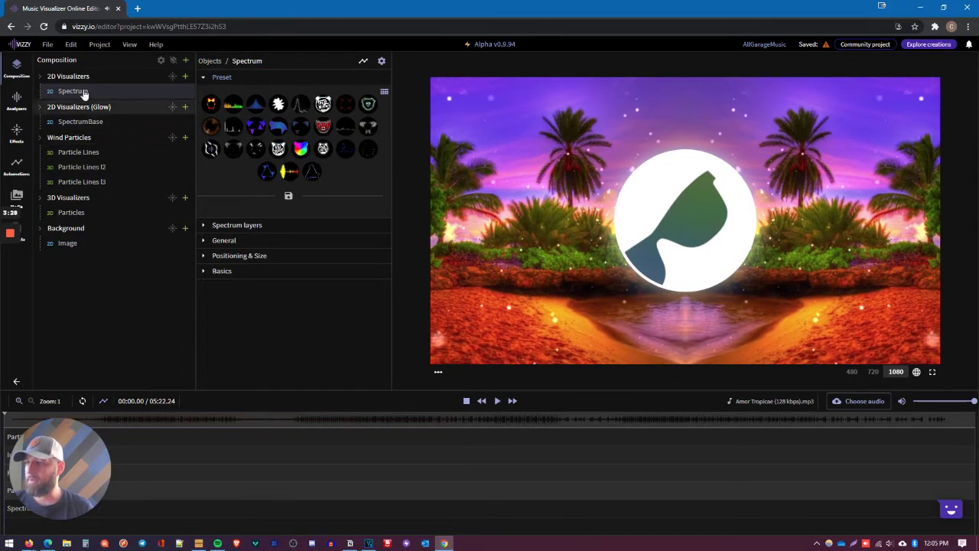
click(20, 198)
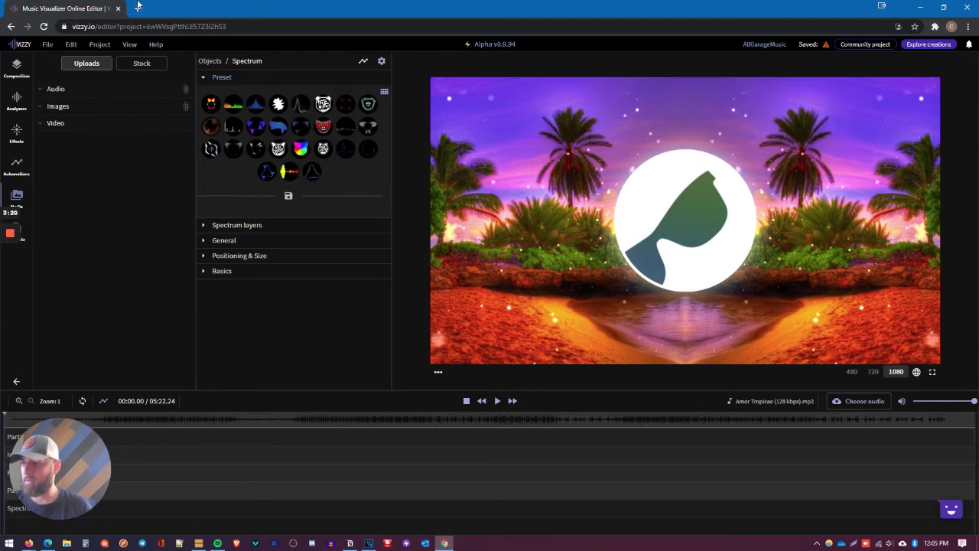
double_click(207, 6)
click(133, 269)
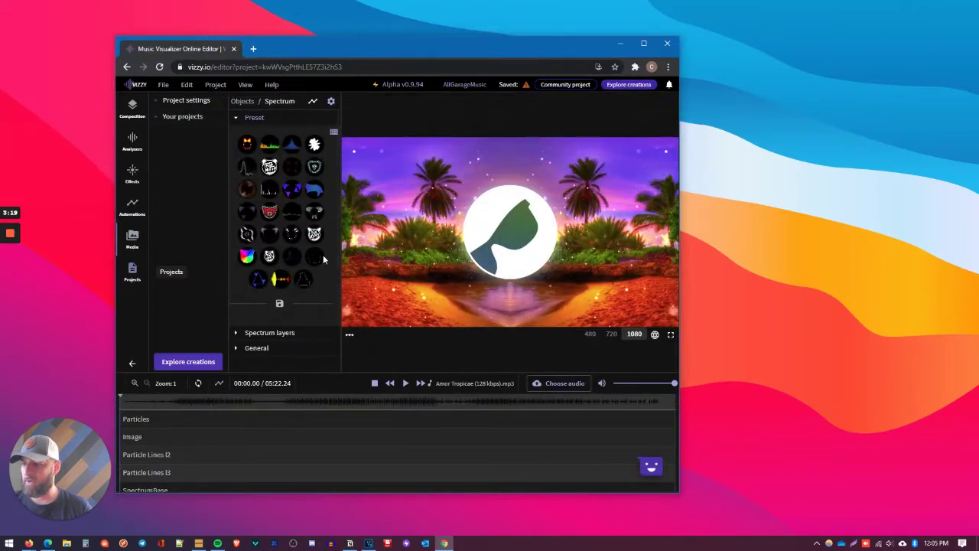
click(643, 43)
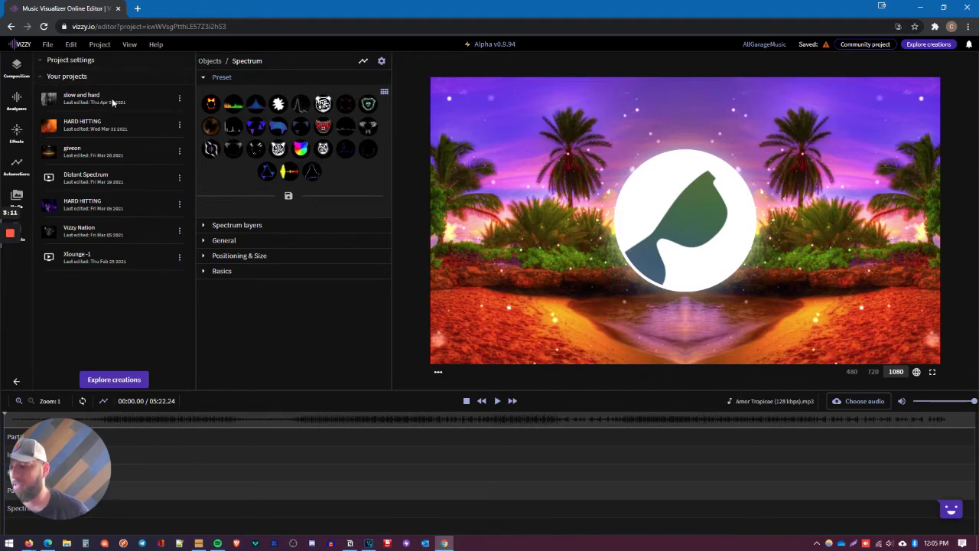
click(181, 100)
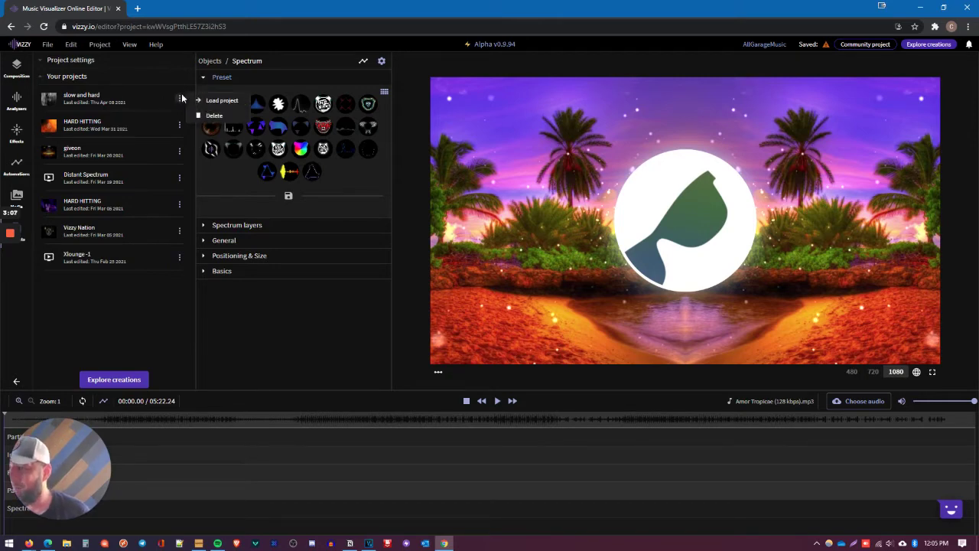
click(203, 98)
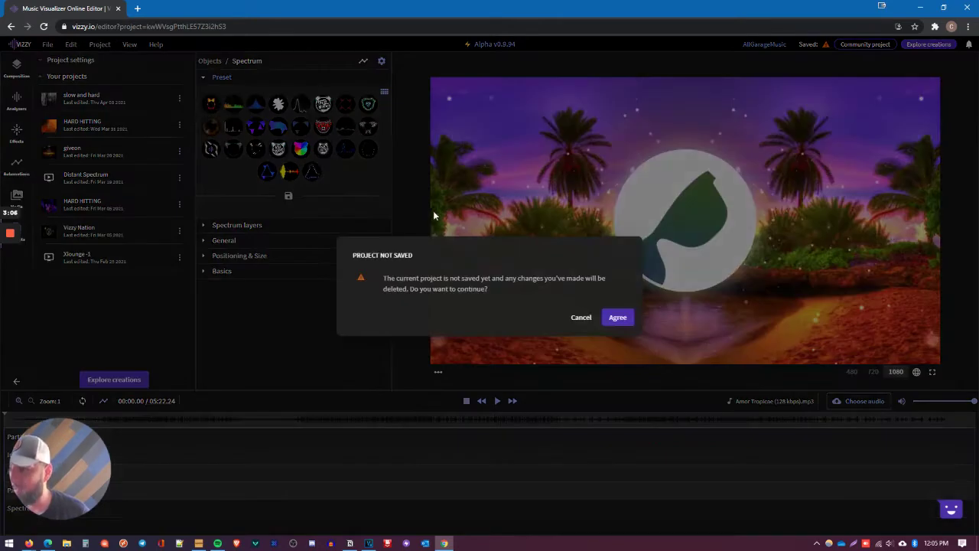
Agree to discard the unsaved changes so 'slow and hard' loads.
click(618, 320)
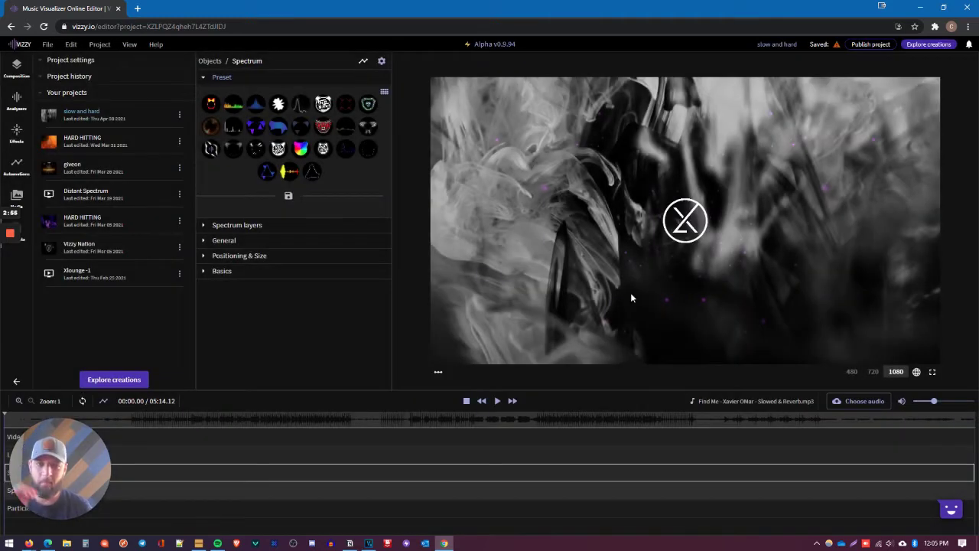
Load 'sunny& 62 slowed' from Videos > XLOUNGE > slowed and reverb as the audio.
click(858, 405)
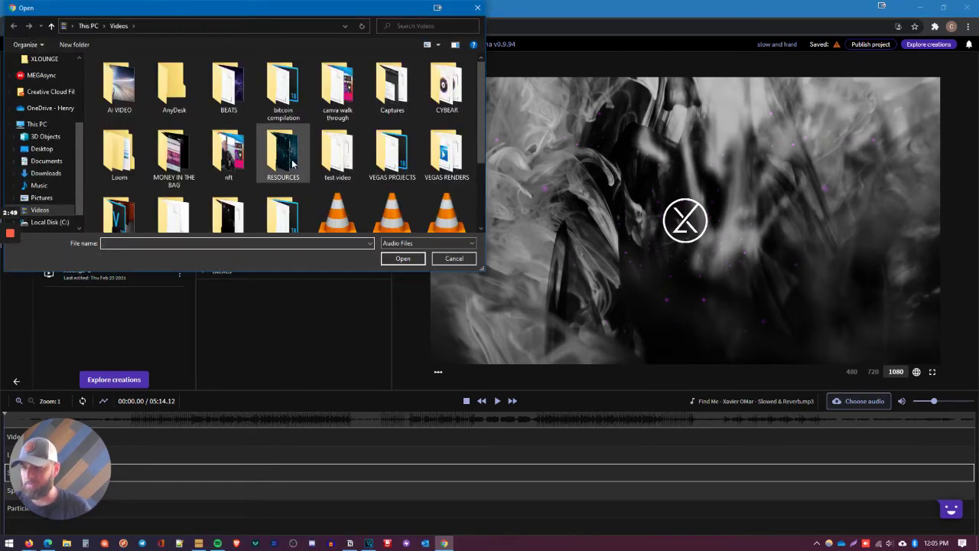
scroll(291, 165, down, 1)
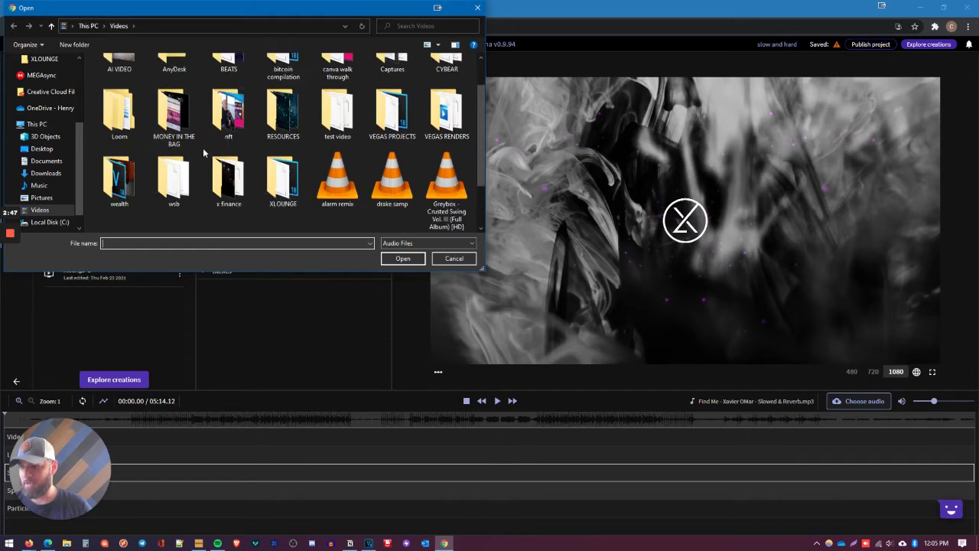
double_click(284, 182)
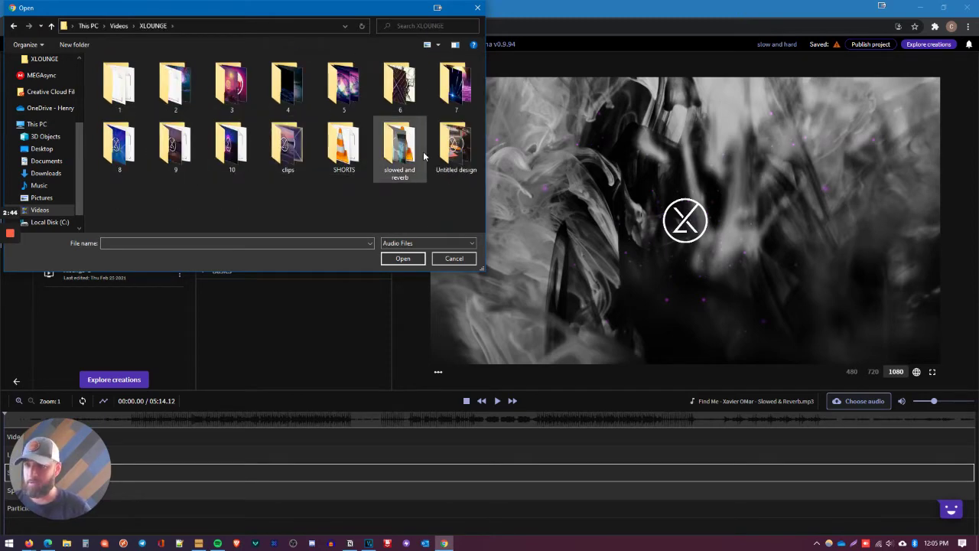
double_click(412, 156)
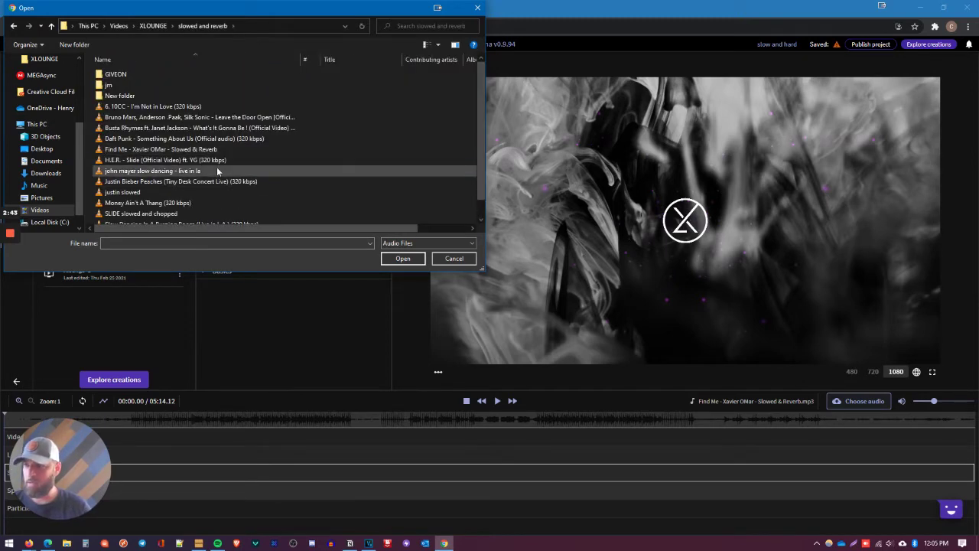
click(218, 166)
key(End)
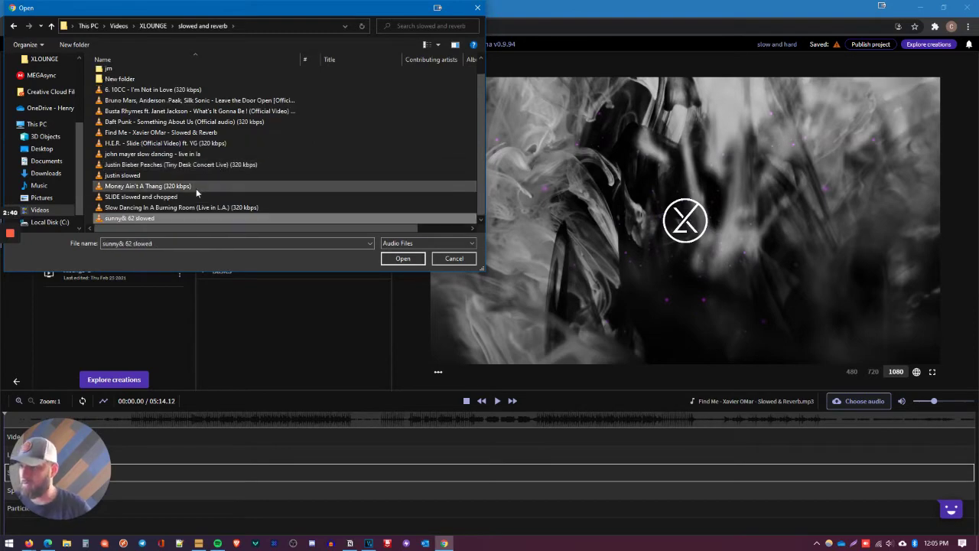
double_click(144, 218)
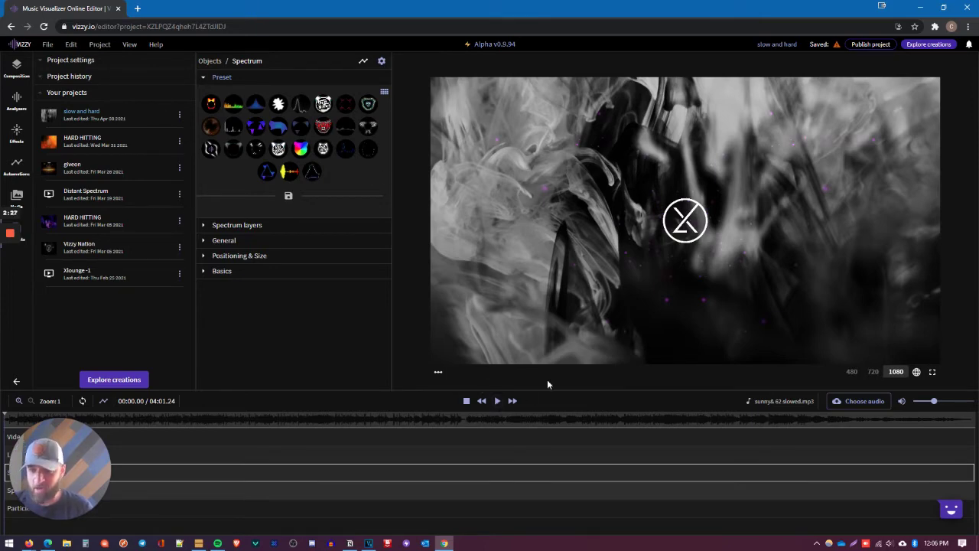
Play and stop a preview with the new track, then show the Composition layers.
click(498, 402)
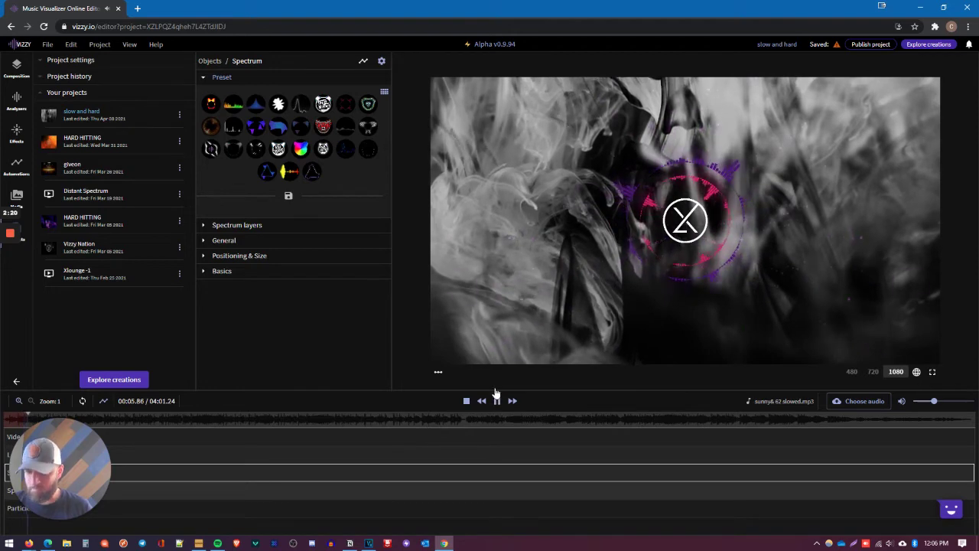
click(466, 402)
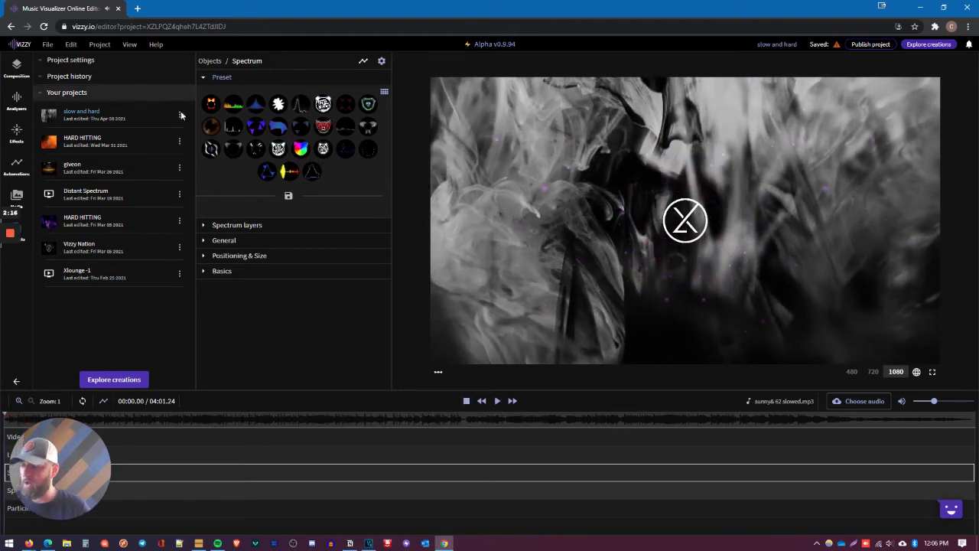
click(17, 69)
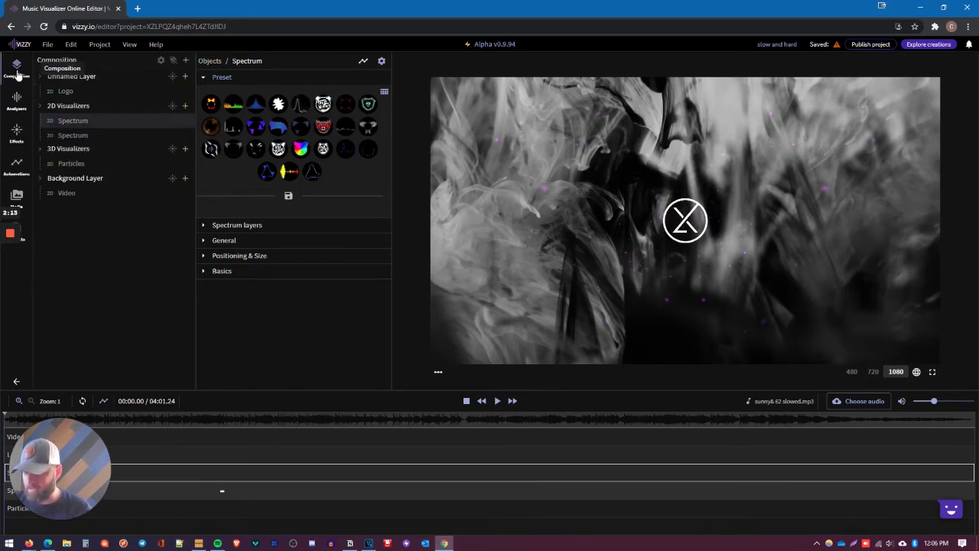
Delete both 2D Spectrum layers, confirming each deletion in the Delete object dialog.
click(77, 136)
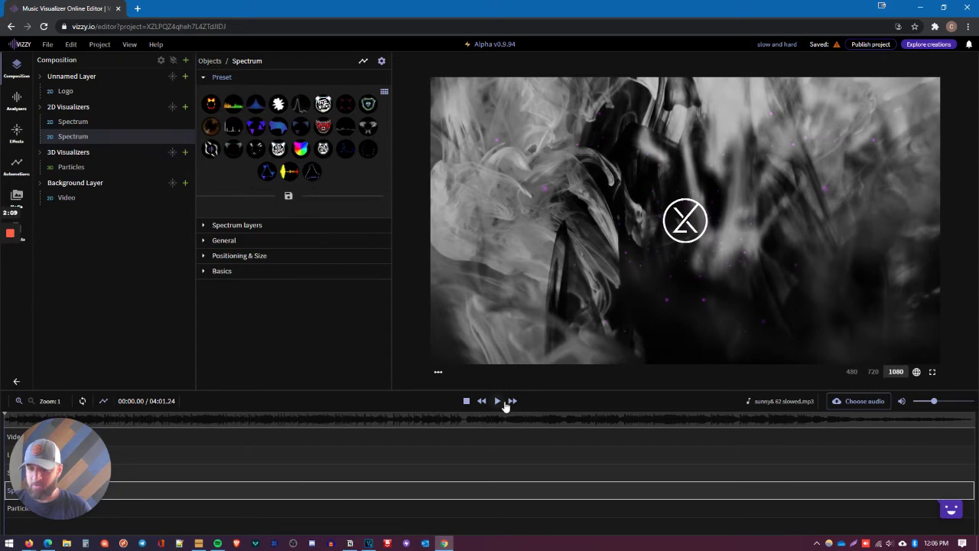
click(497, 401)
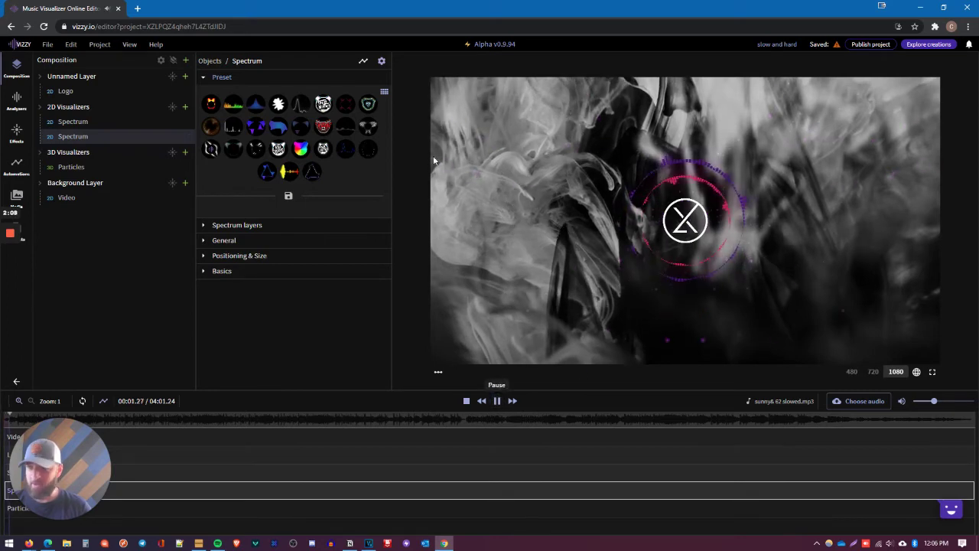
right_click(133, 142)
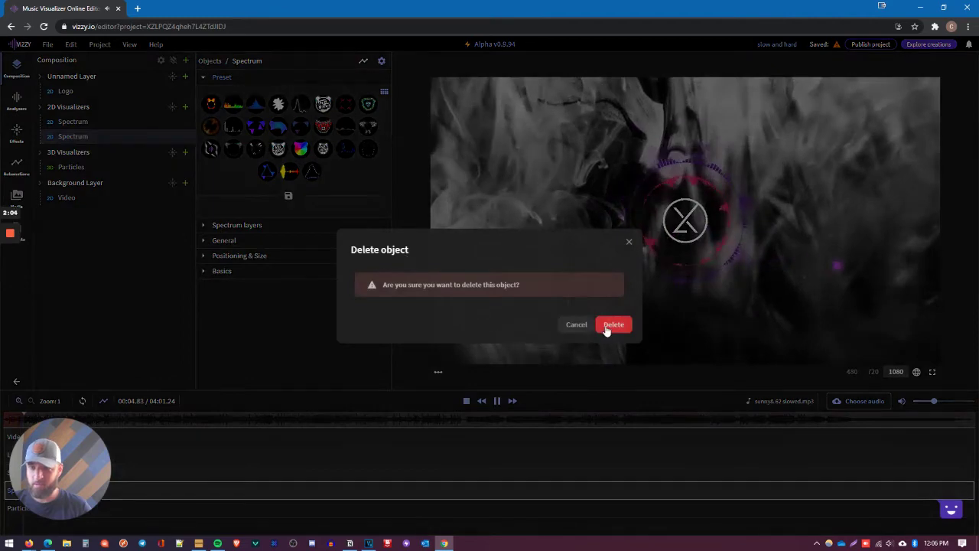
click(614, 324)
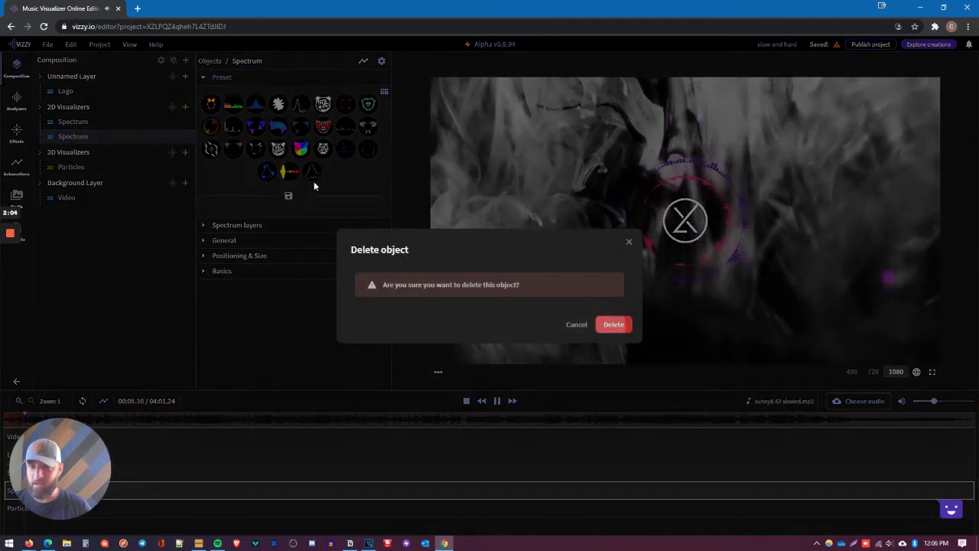
click(85, 122)
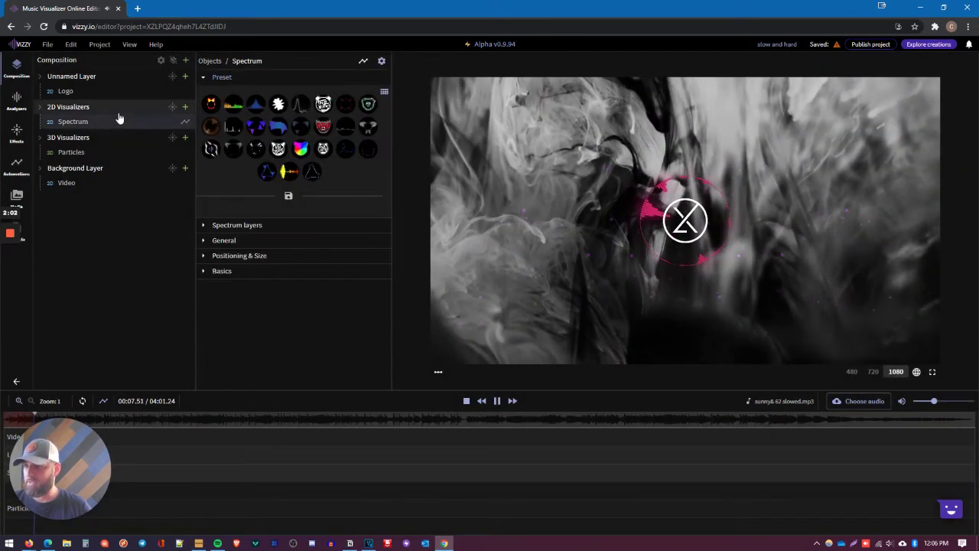
right_click(91, 124)
right_click(99, 123)
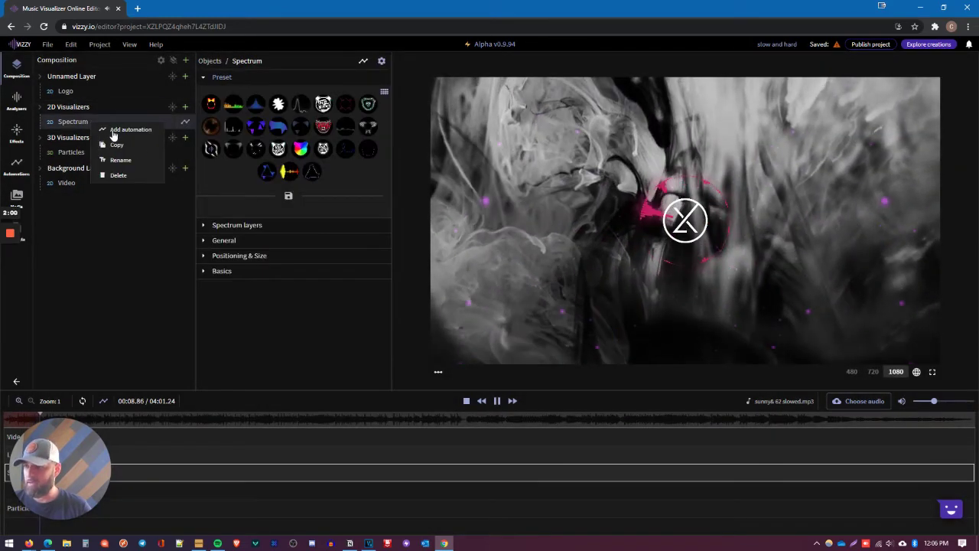
click(130, 177)
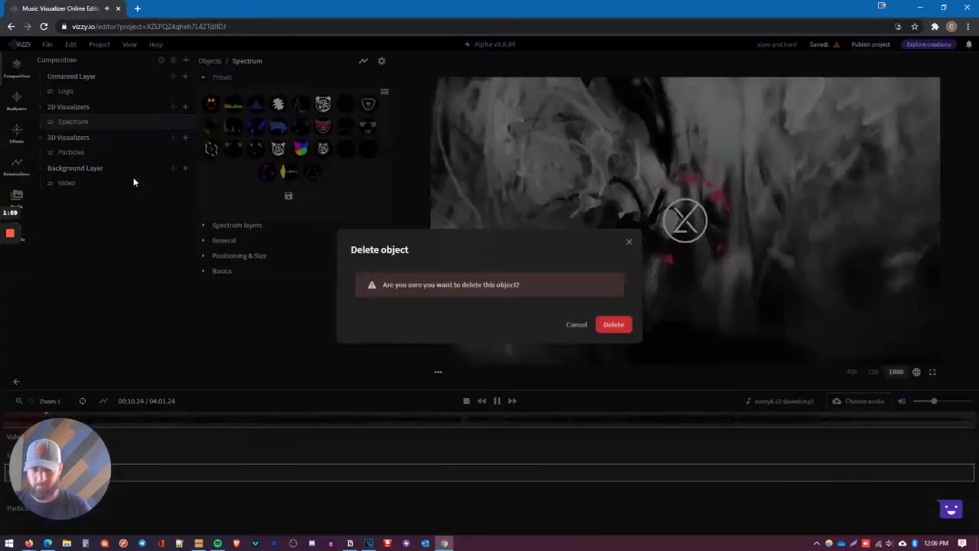
click(612, 325)
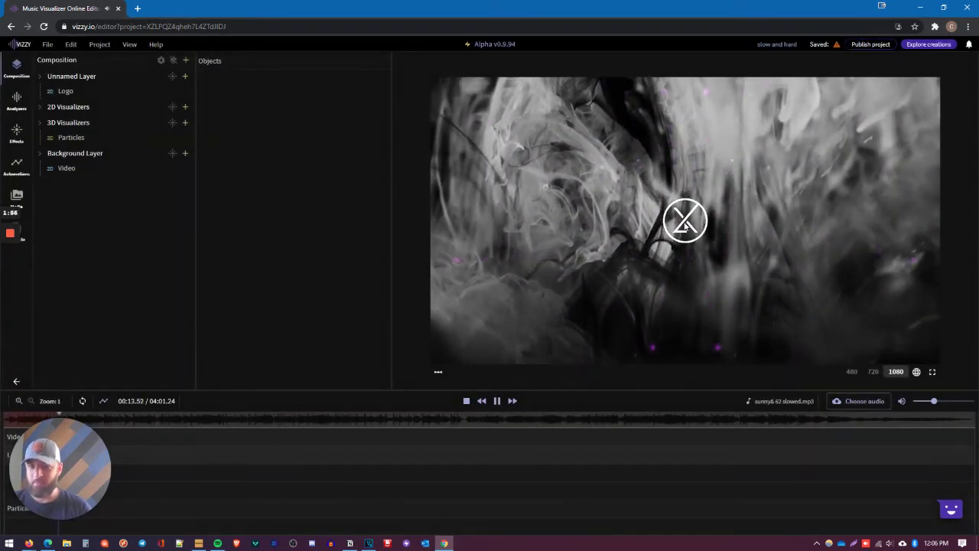
Swap the Video layer's smoke clip for 'Video Of Bokeh Lights' from the RESOURCES folder.
click(84, 170)
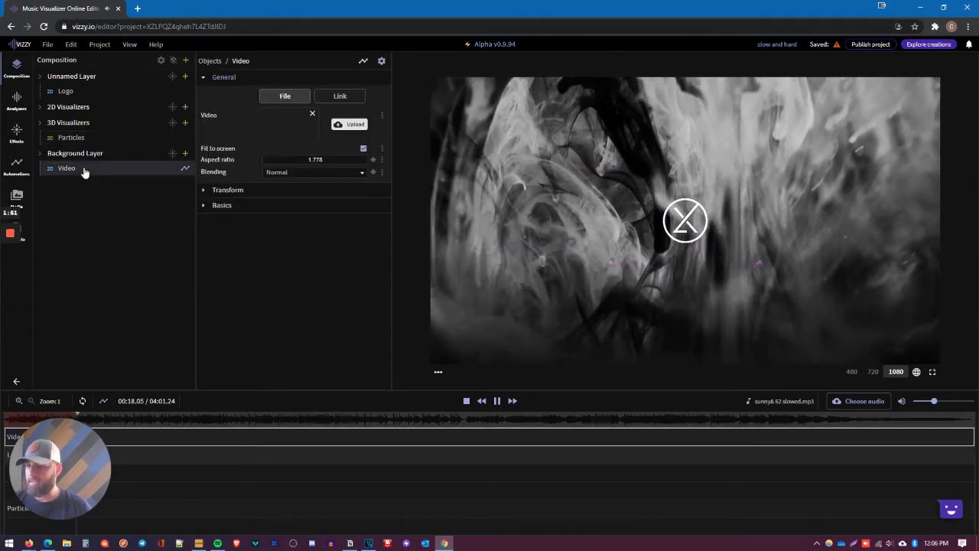
click(313, 114)
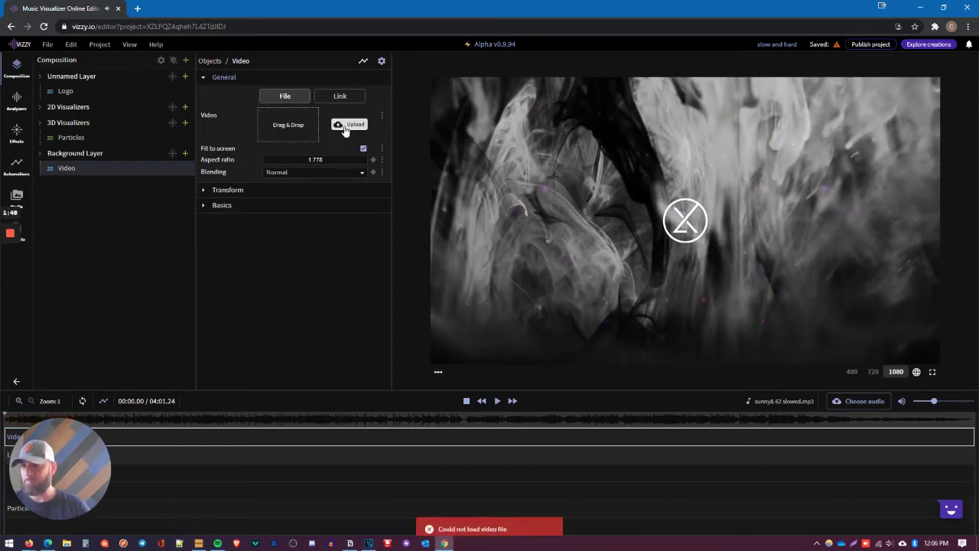
click(348, 125)
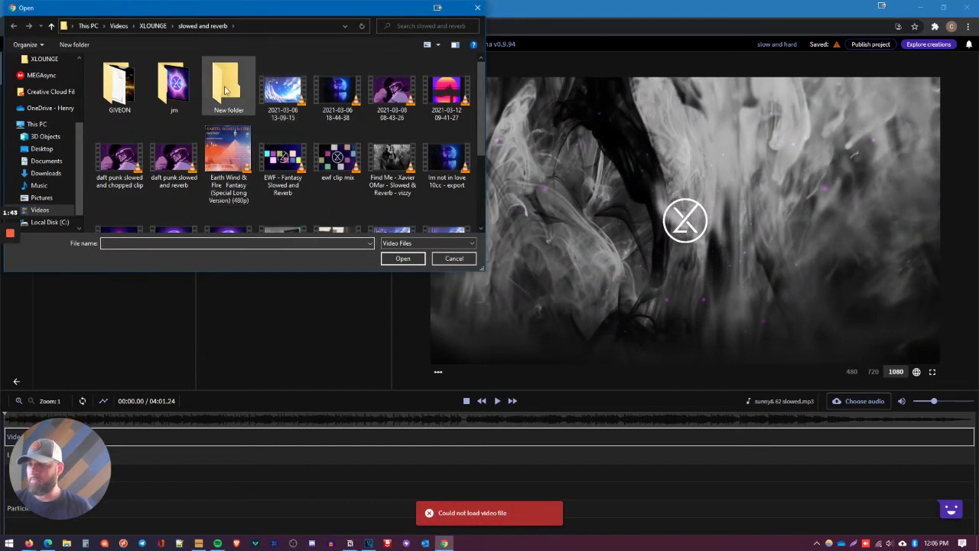
click(39, 212)
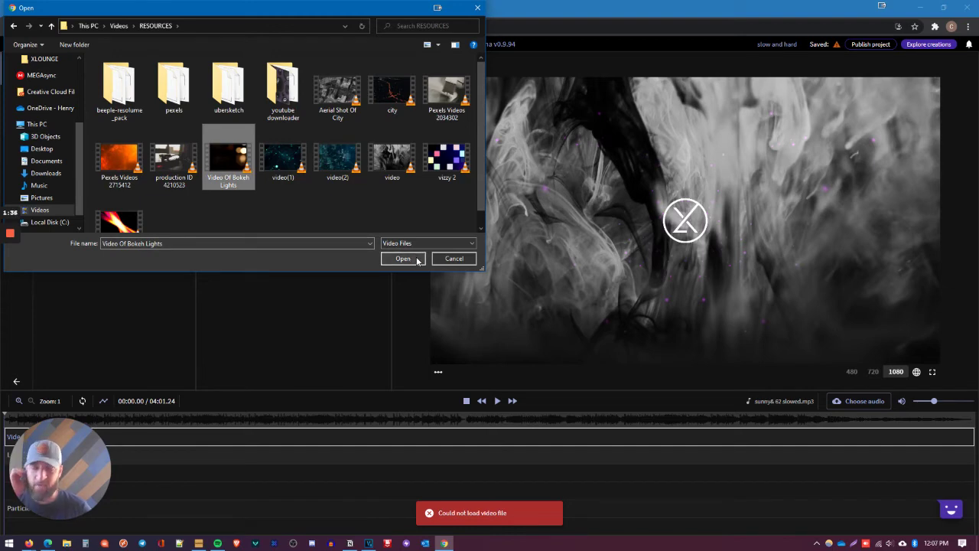
click(403, 258)
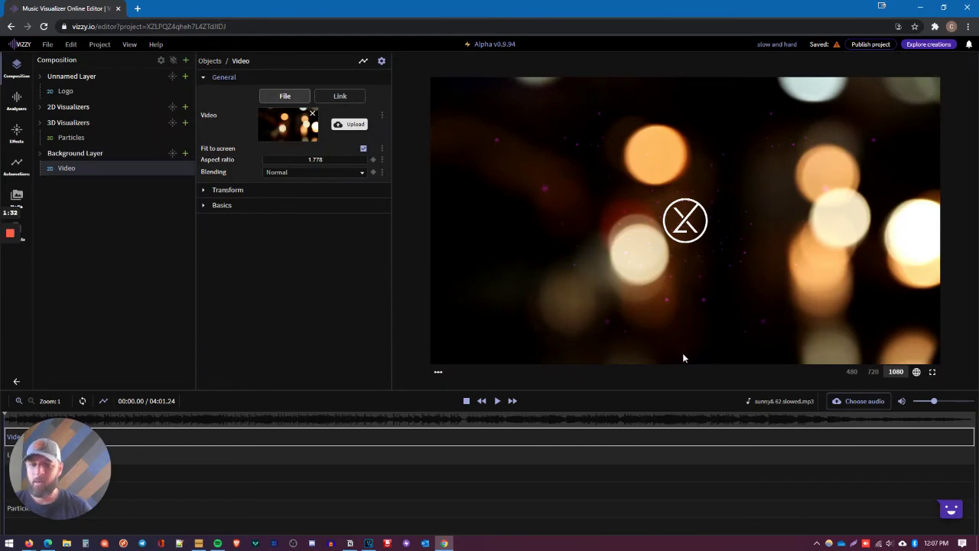
Play the preview over the bokeh background, then select the Logo layer.
click(499, 401)
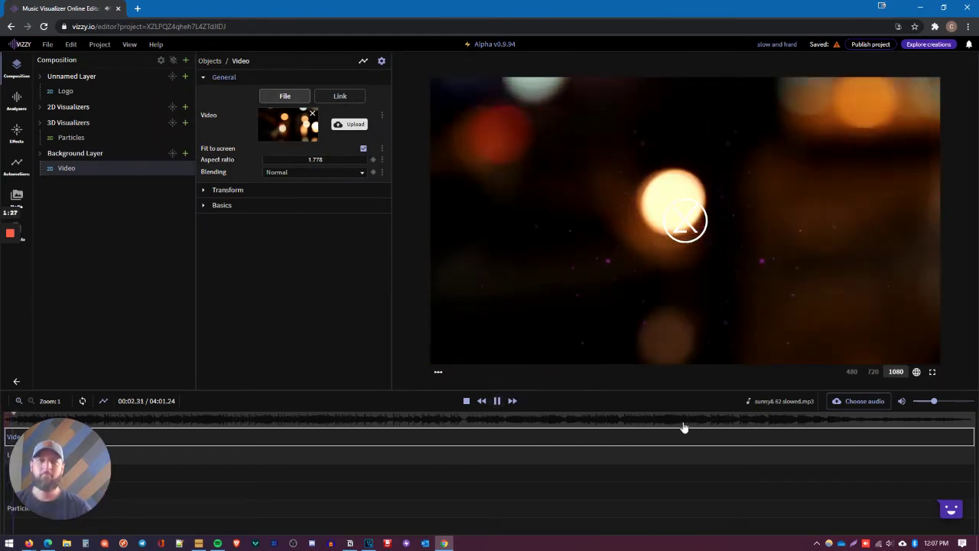
click(65, 91)
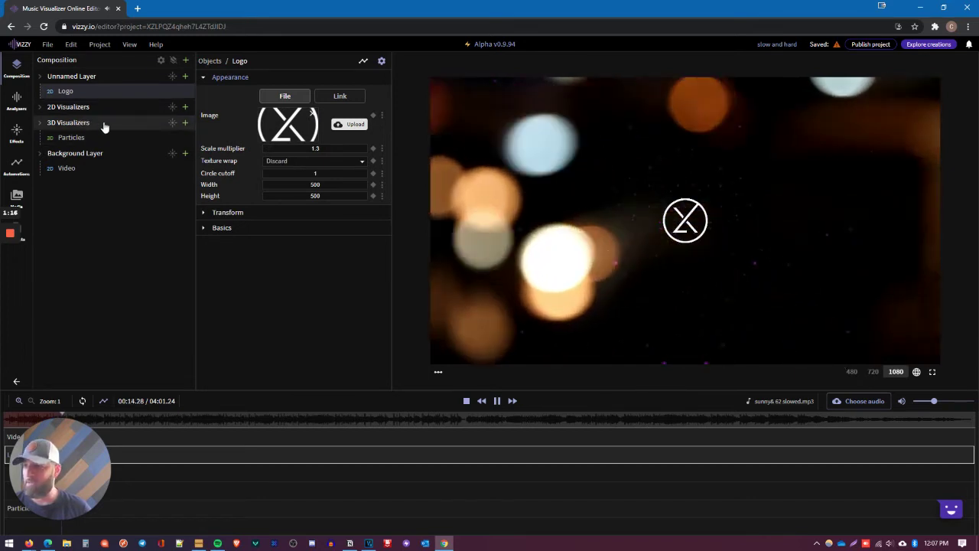
Add an Audio wave item to the 3D Visualizers group.
click(185, 123)
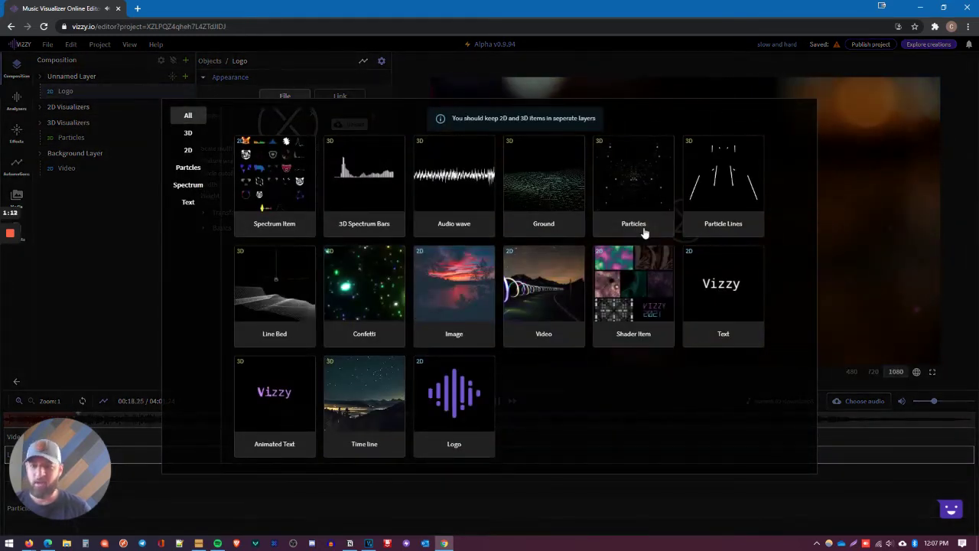
click(428, 180)
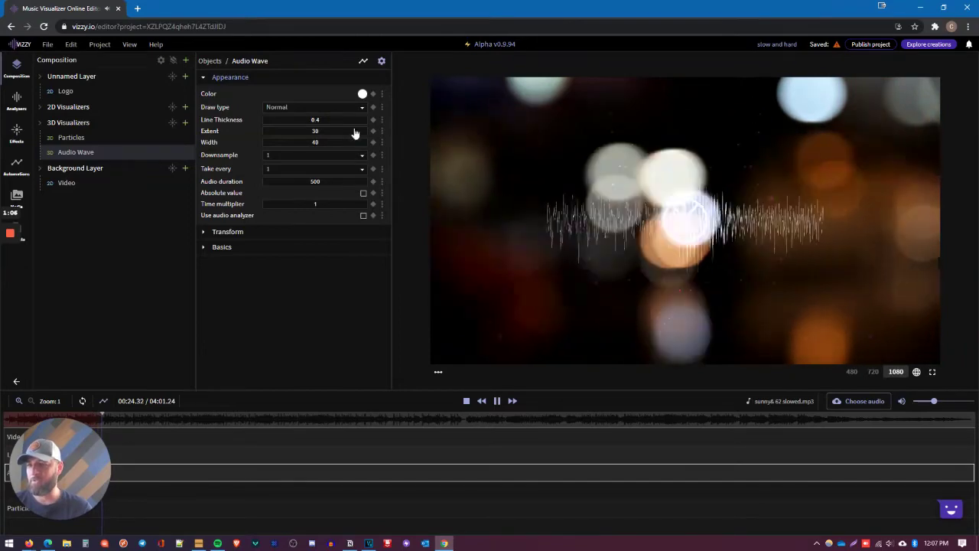
Change the audio wave's colour to red.
click(363, 94)
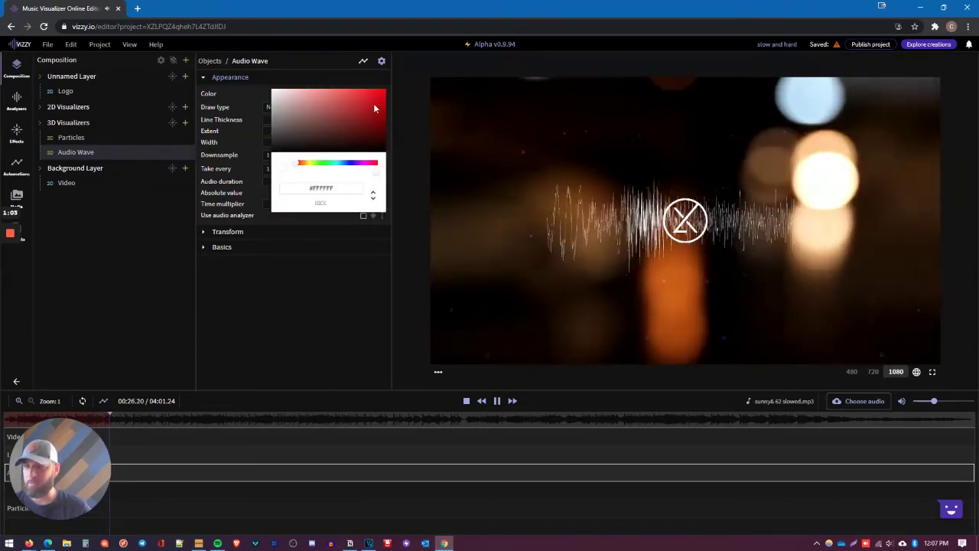
click(374, 108)
click(359, 302)
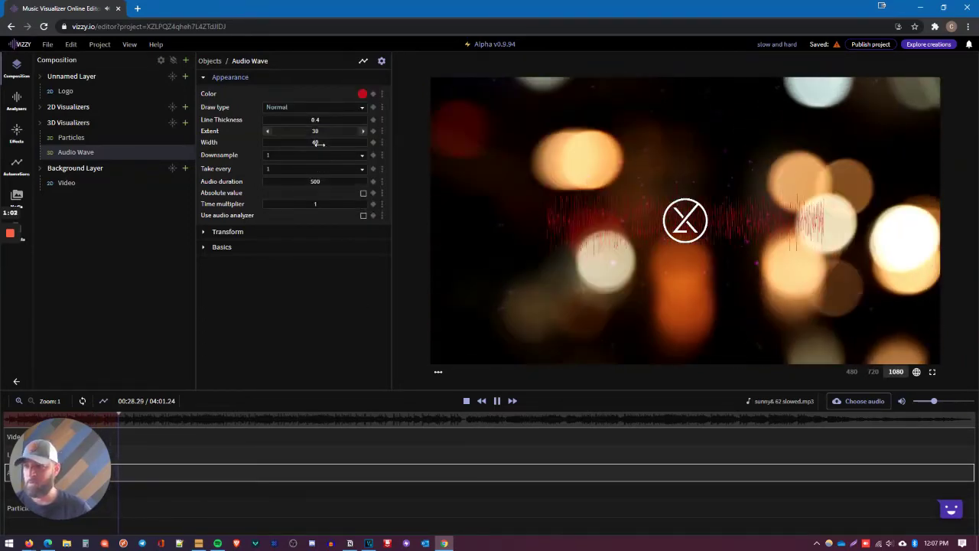
Widen the audio wave, switch its draw type to Circle, and set line thickness to 0.91.
drag(319, 143, 365, 147)
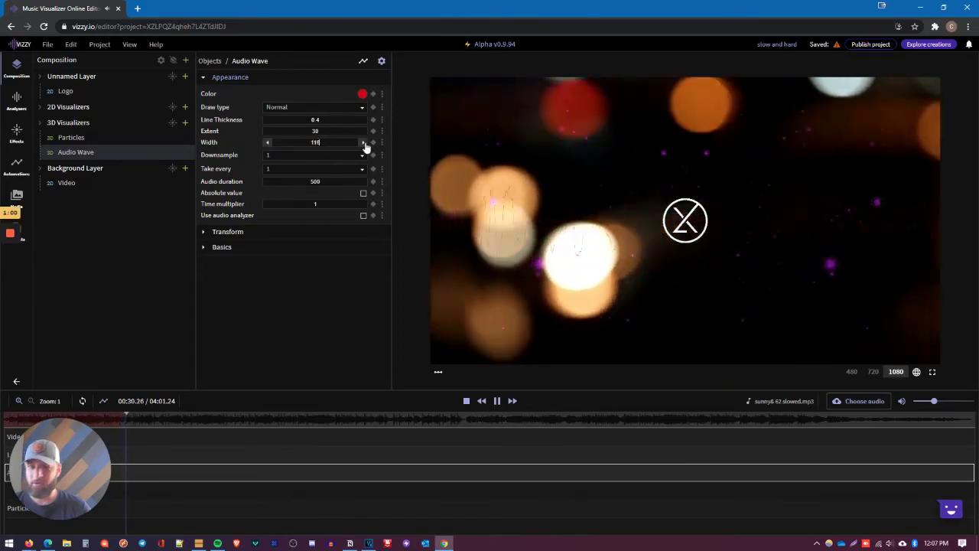
drag(325, 120, 374, 124)
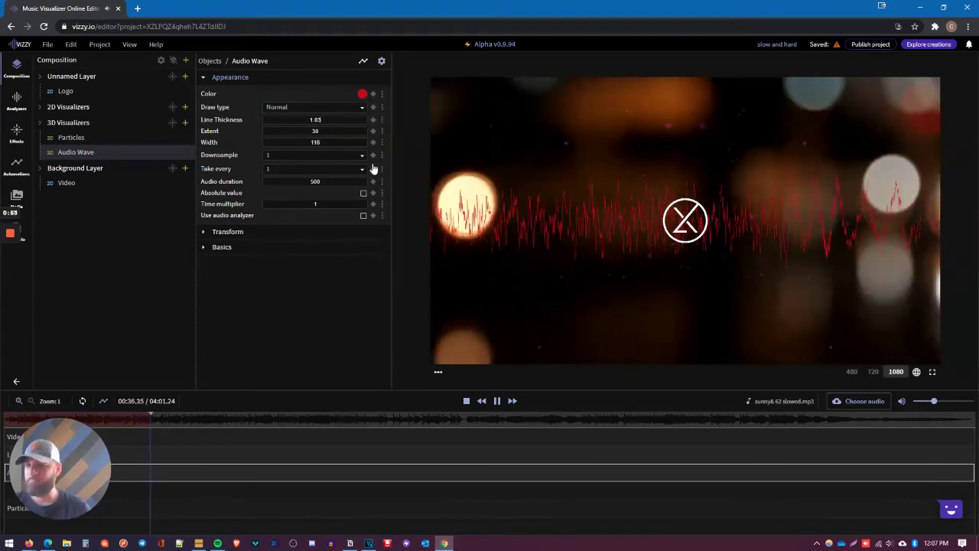
click(342, 109)
click(324, 137)
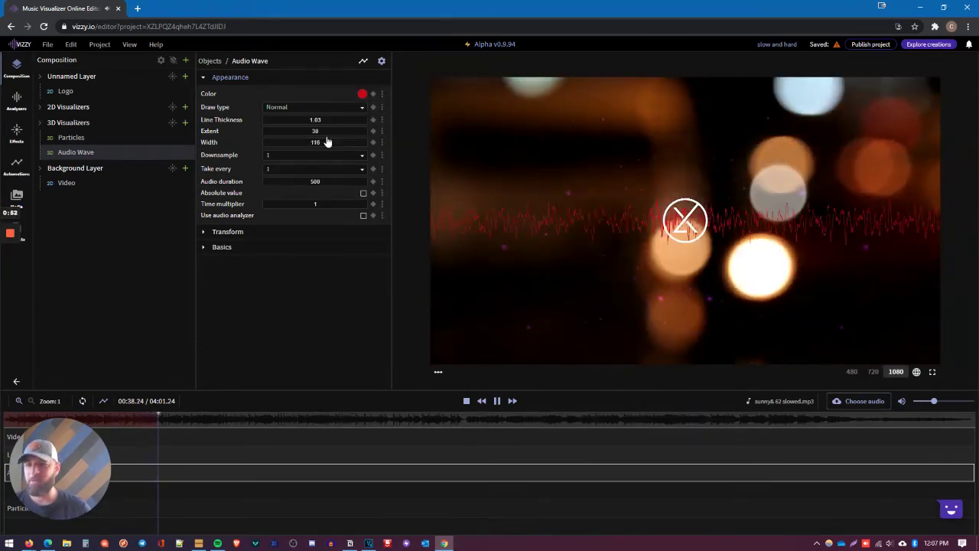
drag(361, 120, 326, 142)
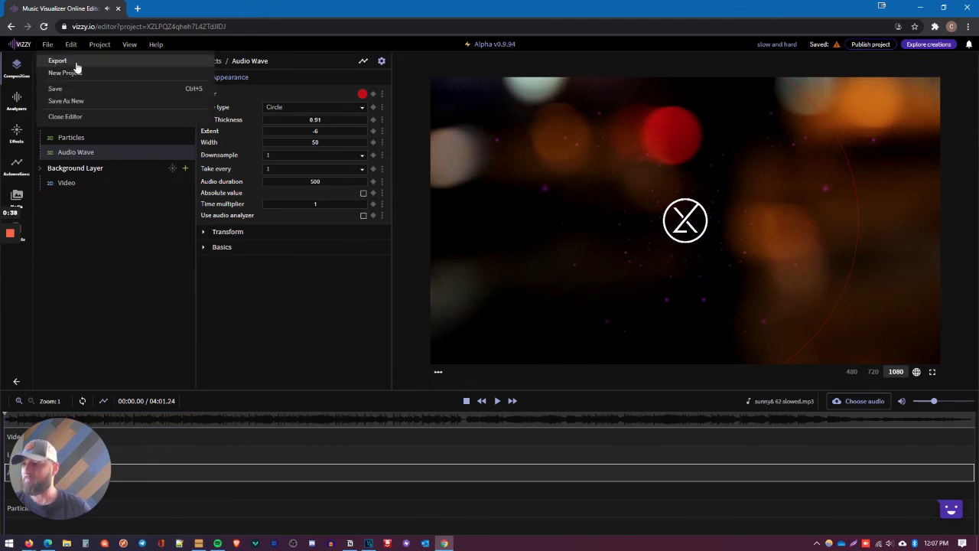
Open the video export settings with 1920x1080 (1080p) resolution.
click(76, 65)
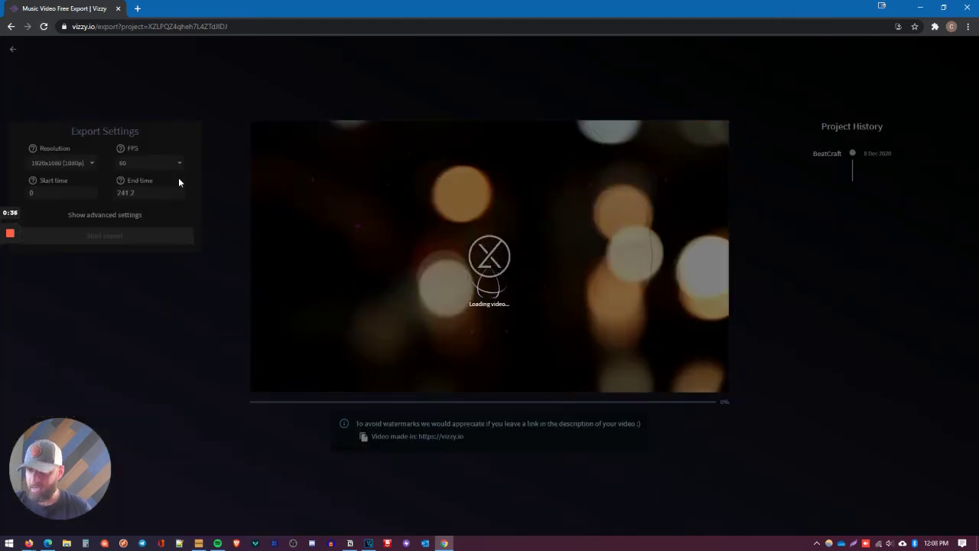